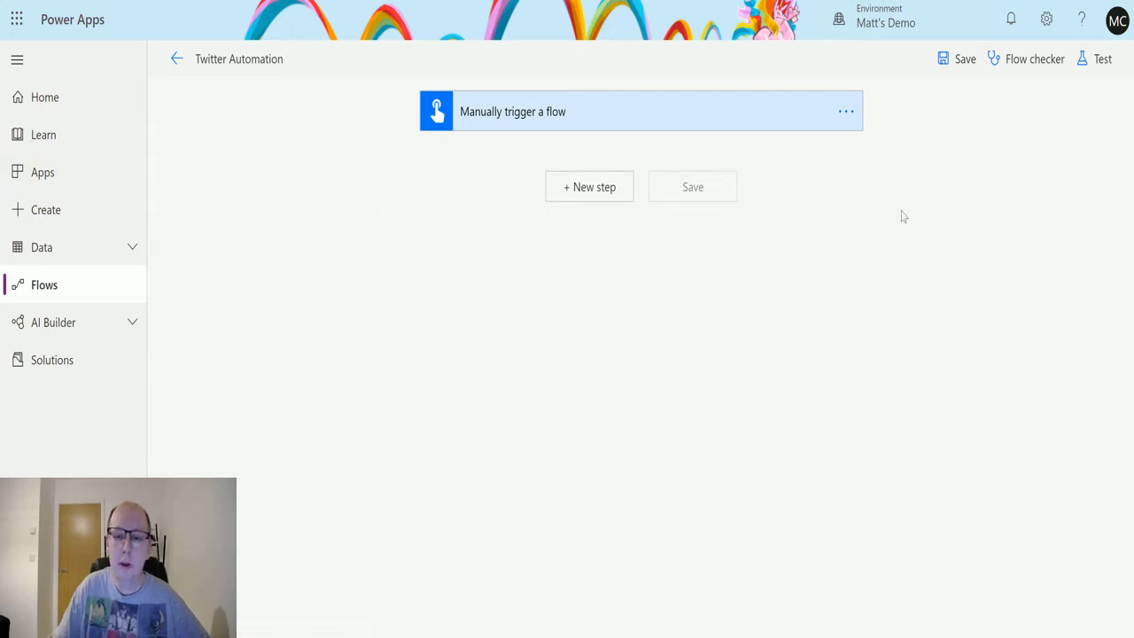
Step: Add the Twitter action Get home timeline as a new step below the manual trigger
{"action": "left_click", "coordinate": [607, 189]}
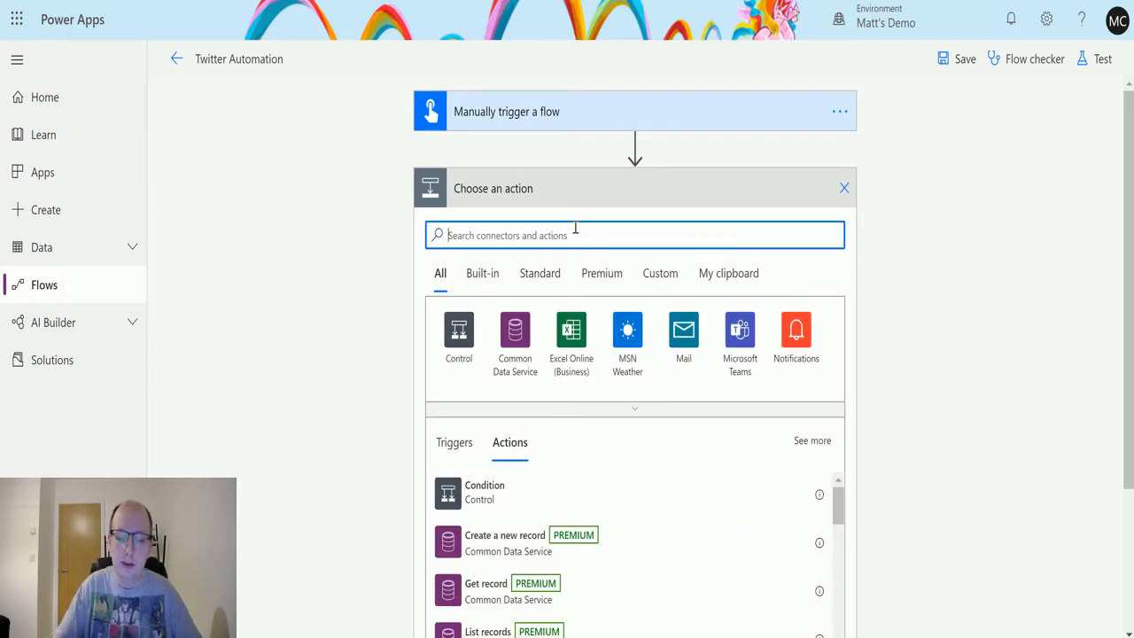
{"action": "type", "text": "twitter"}
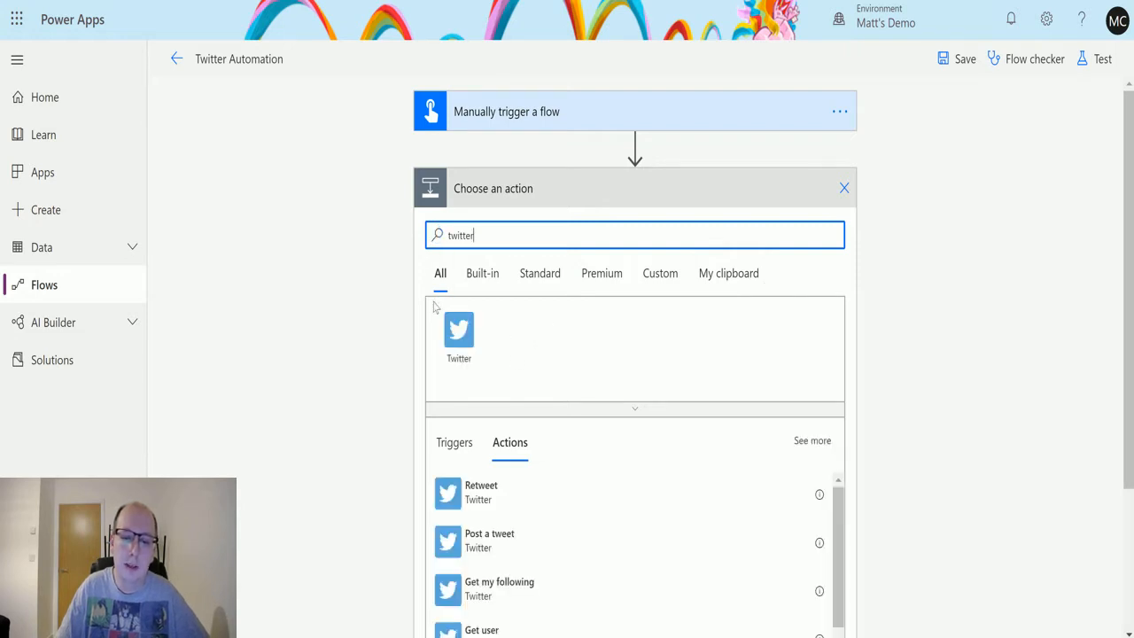
{"action": "left_click", "coordinate": [459, 331]}
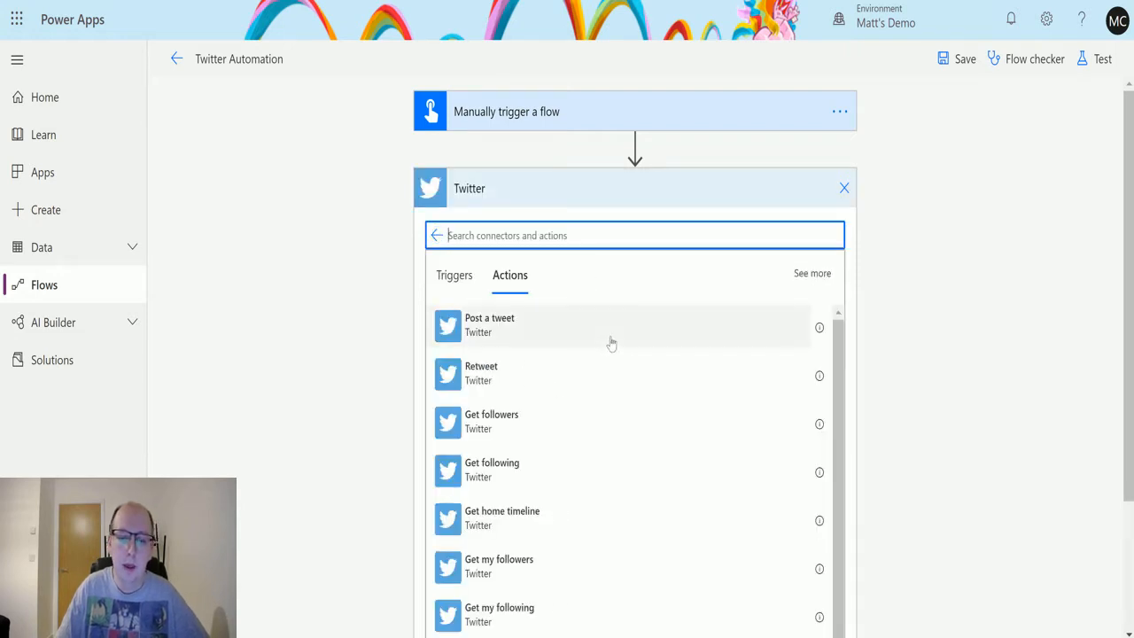
{"action": "scroll", "coordinate": [608, 364], "scroll_direction": "down", "scroll_amount": 1}
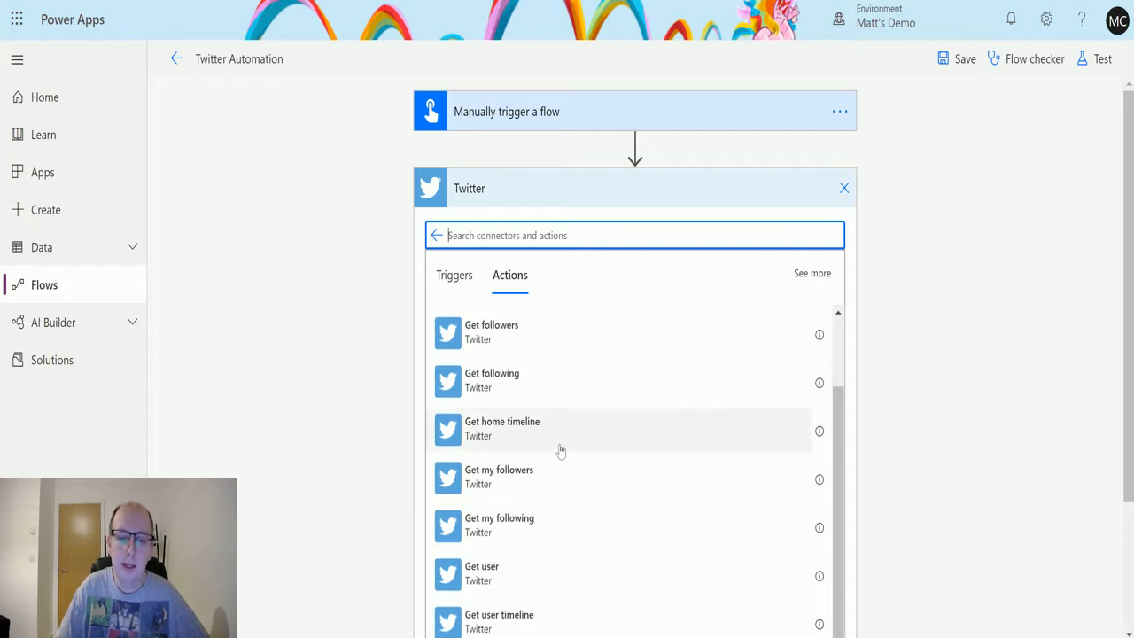
{"action": "left_click", "coordinate": [507, 434]}
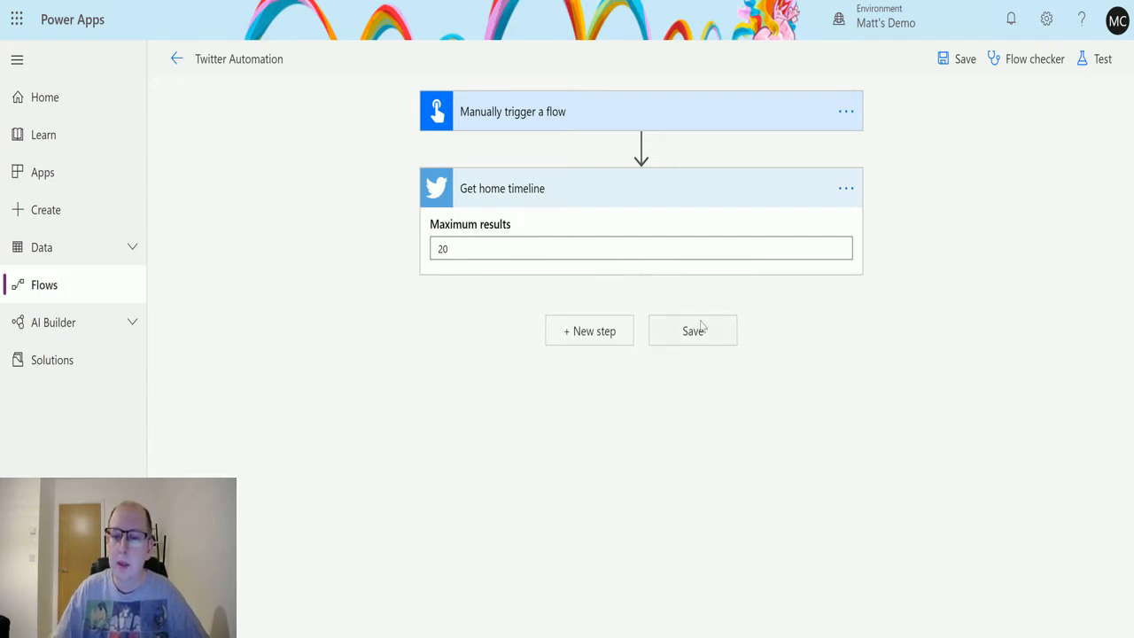
Step: Save and test the flow with the "I'll perform the trigger action" option, and run it
{"action": "left_click", "coordinate": [1098, 59]}
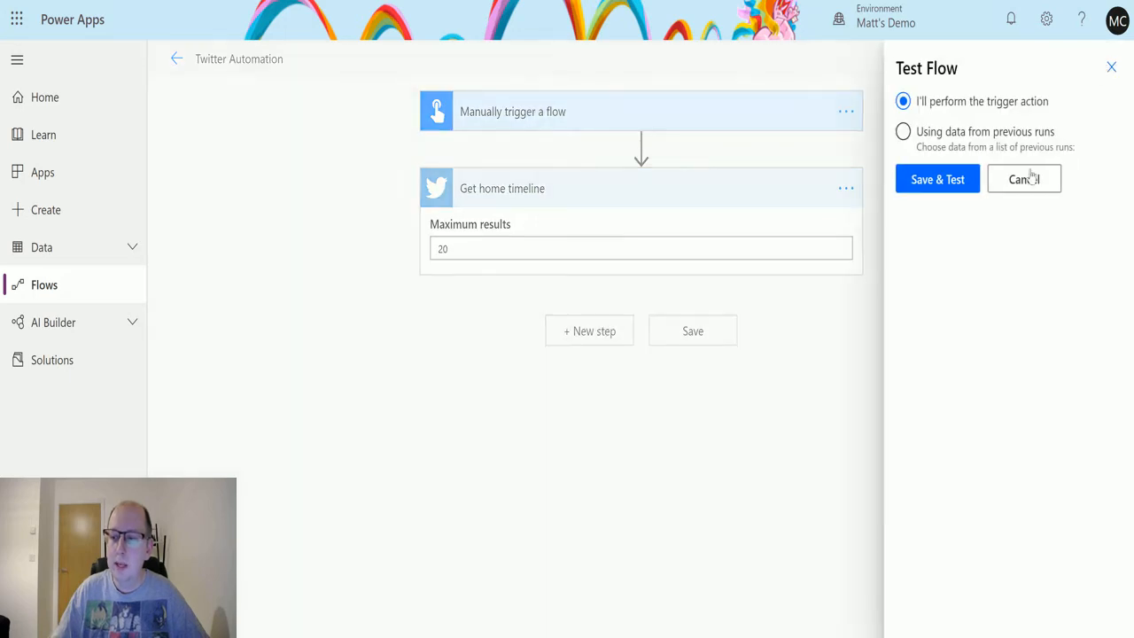
{"action": "left_click", "coordinate": [949, 182]}
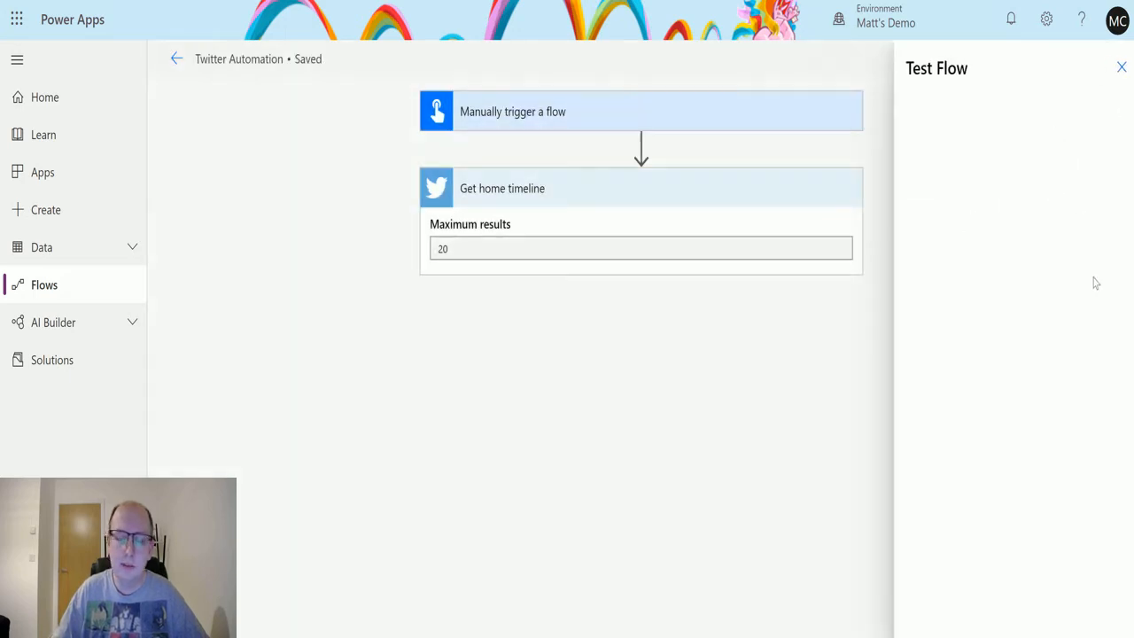
{"action": "left_click", "coordinate": [935, 610]}
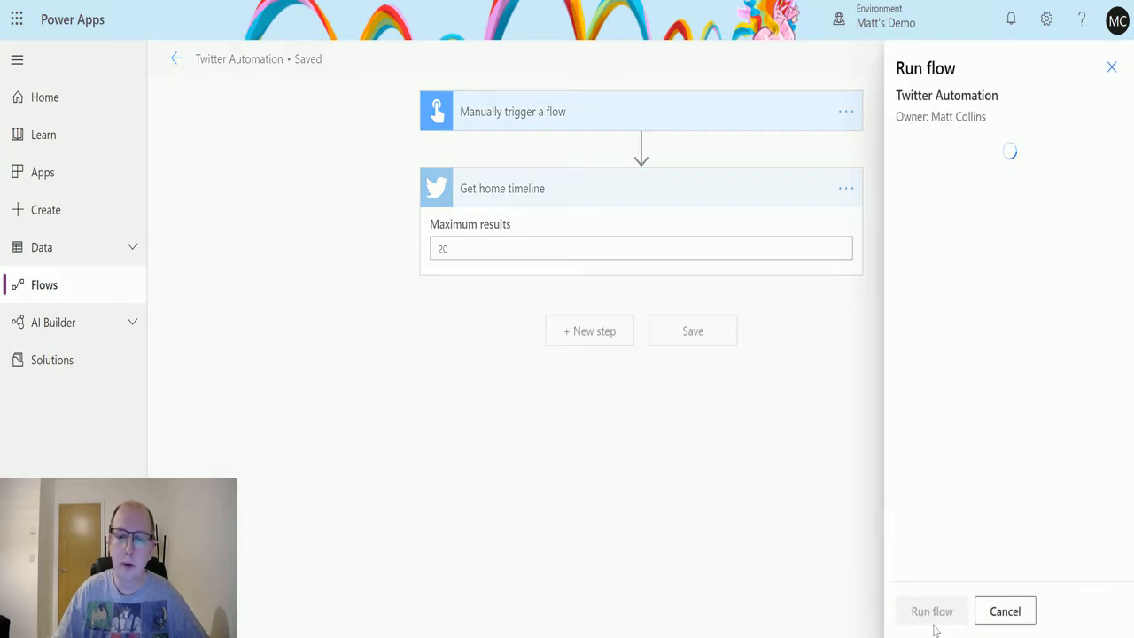
{"action": "left_click", "coordinate": [923, 610]}
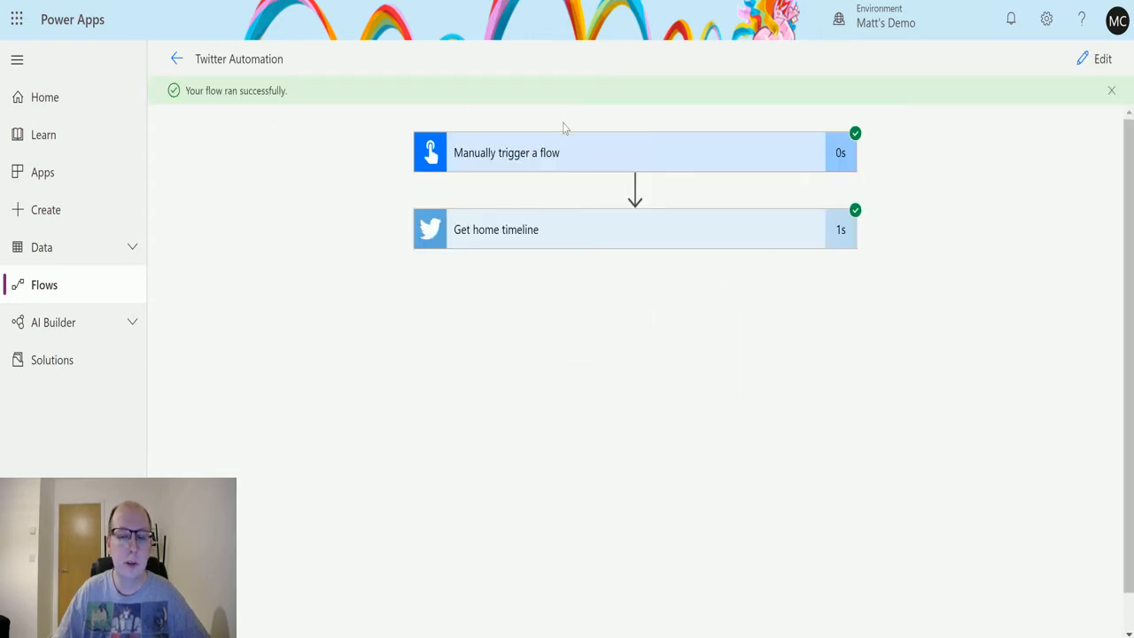
Step: Expand the Get home timeline run result and examine the tweet records in the output body
{"action": "left_click", "coordinate": [725, 223]}
{"action": "scroll", "coordinate": [1003, 263], "scroll_direction": "down", "scroll_amount": 5}
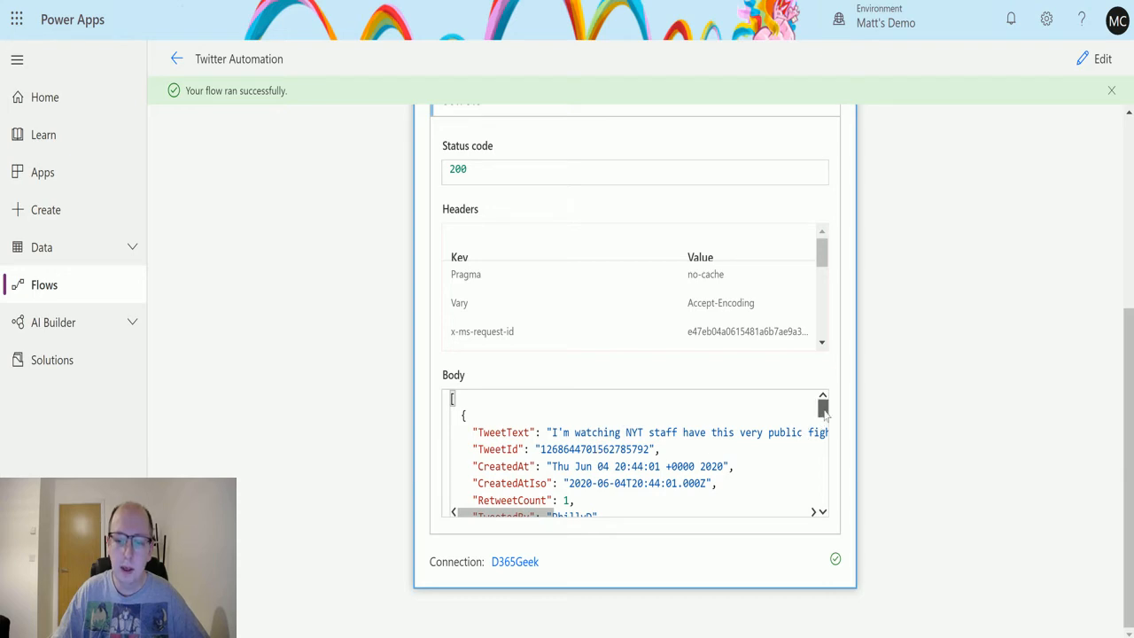
{"action": "scroll", "coordinate": [614, 436], "scroll_direction": "down", "scroll_amount": 3}
{"action": "scroll", "coordinate": [573, 440], "scroll_direction": "up", "scroll_amount": 3}
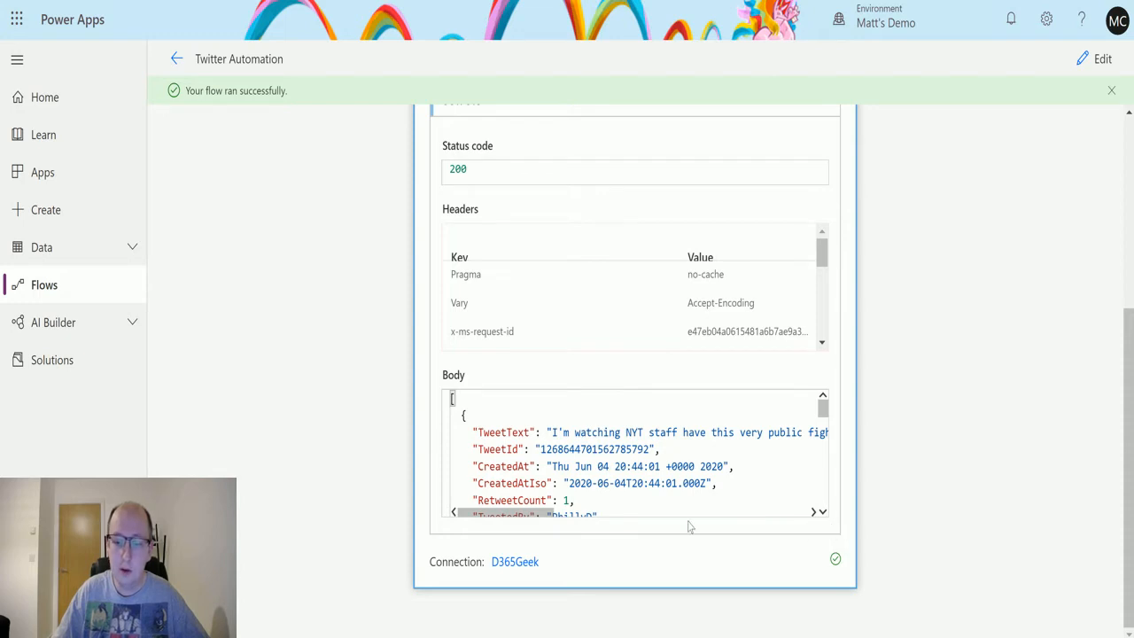
{"action": "left_click", "coordinate": [822, 512]}
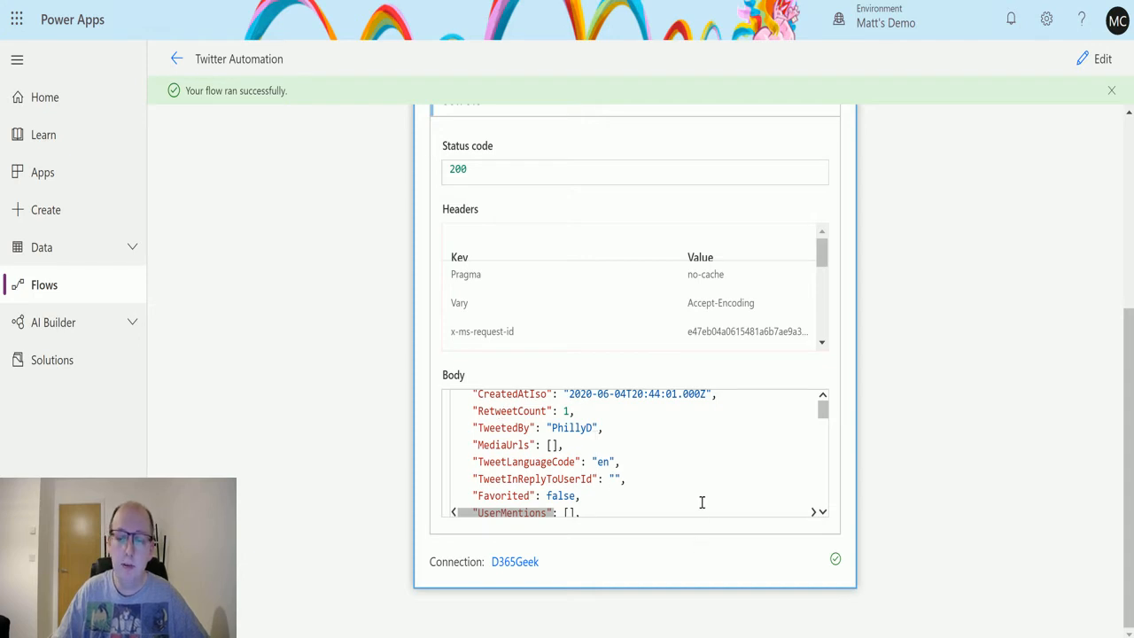
{"action": "left_click", "coordinate": [822, 513]}
{"action": "left_click", "coordinate": [822, 513]}
{"action": "right_click", "coordinate": [824, 515]}
{"action": "left_click", "coordinate": [744, 494]}
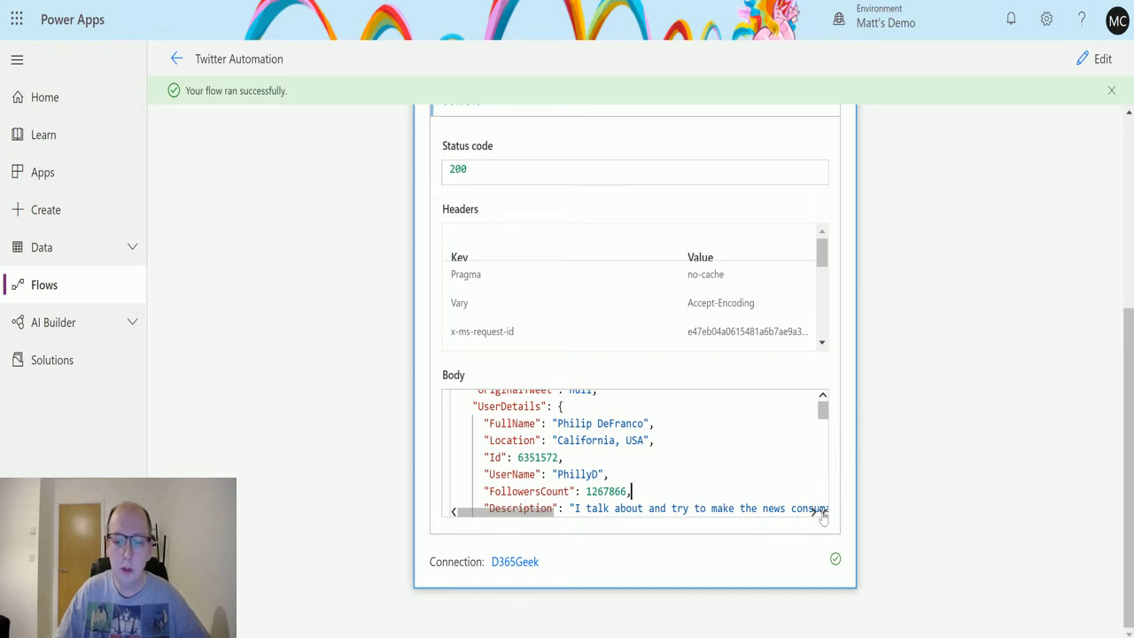
{"action": "scroll", "coordinate": [822, 518], "scroll_direction": "down", "scroll_amount": 3}
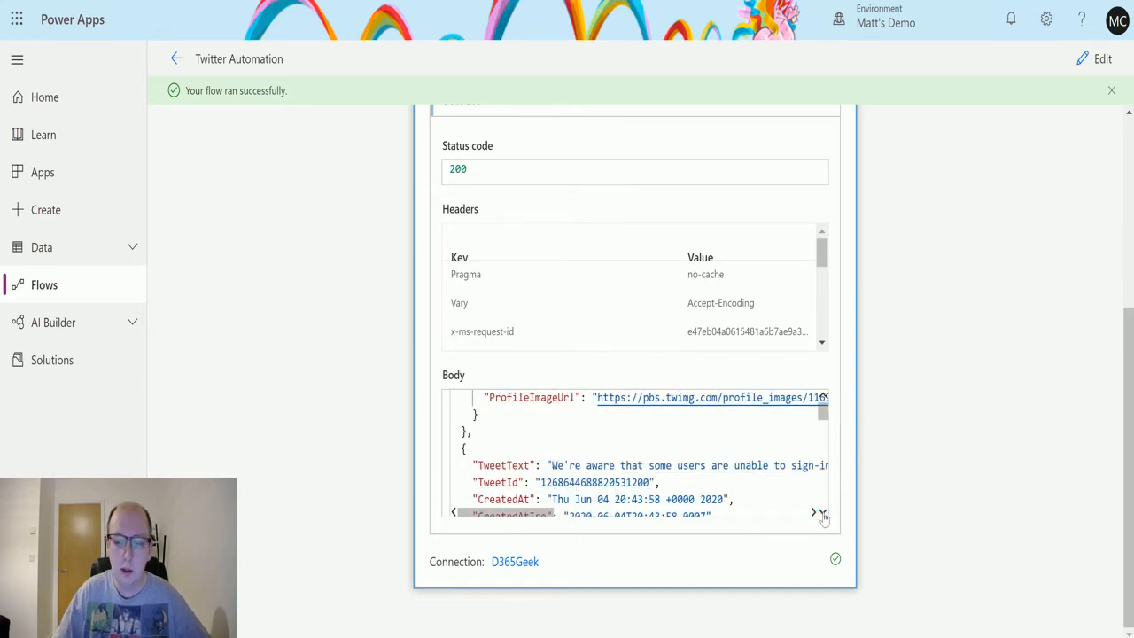
{"action": "scroll", "coordinate": [824, 518], "scroll_direction": "down", "scroll_amount": 1}
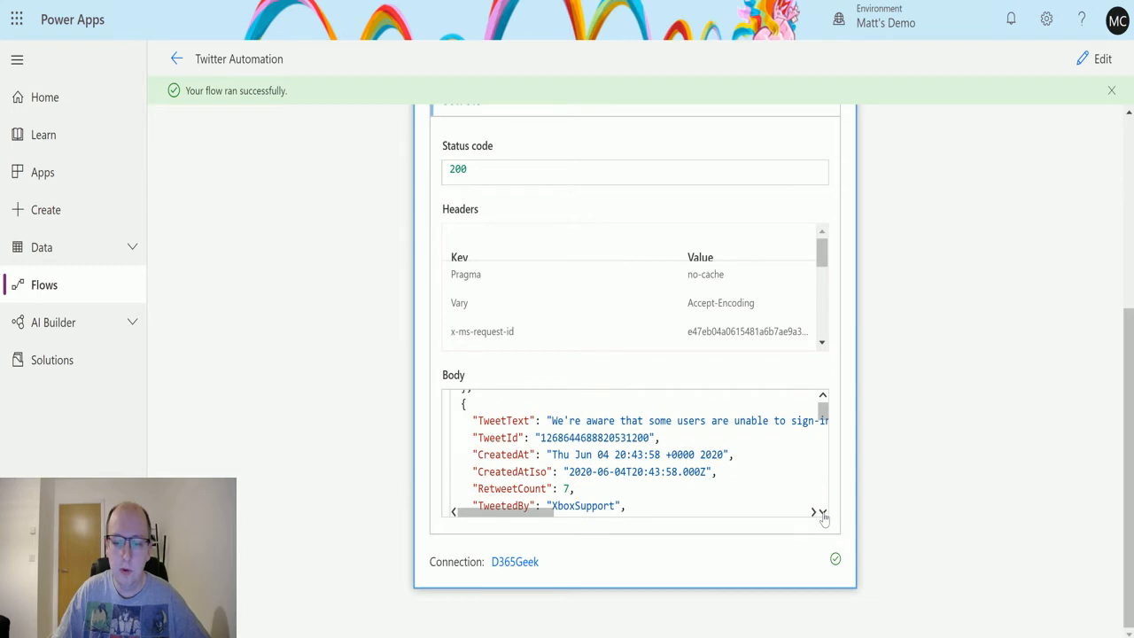
{"action": "scroll", "coordinate": [824, 518], "scroll_direction": "down", "scroll_amount": 1}
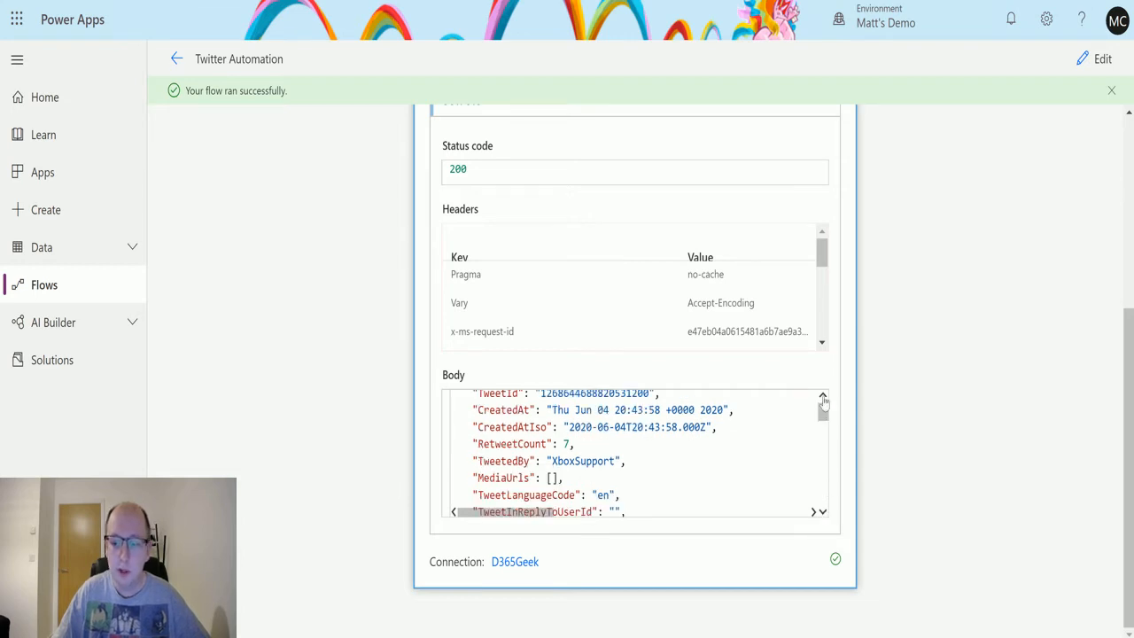
{"action": "scroll", "coordinate": [824, 517], "scroll_direction": "up", "scroll_amount": 1}
{"action": "scroll", "coordinate": [825, 514], "scroll_direction": "down", "scroll_amount": 10}
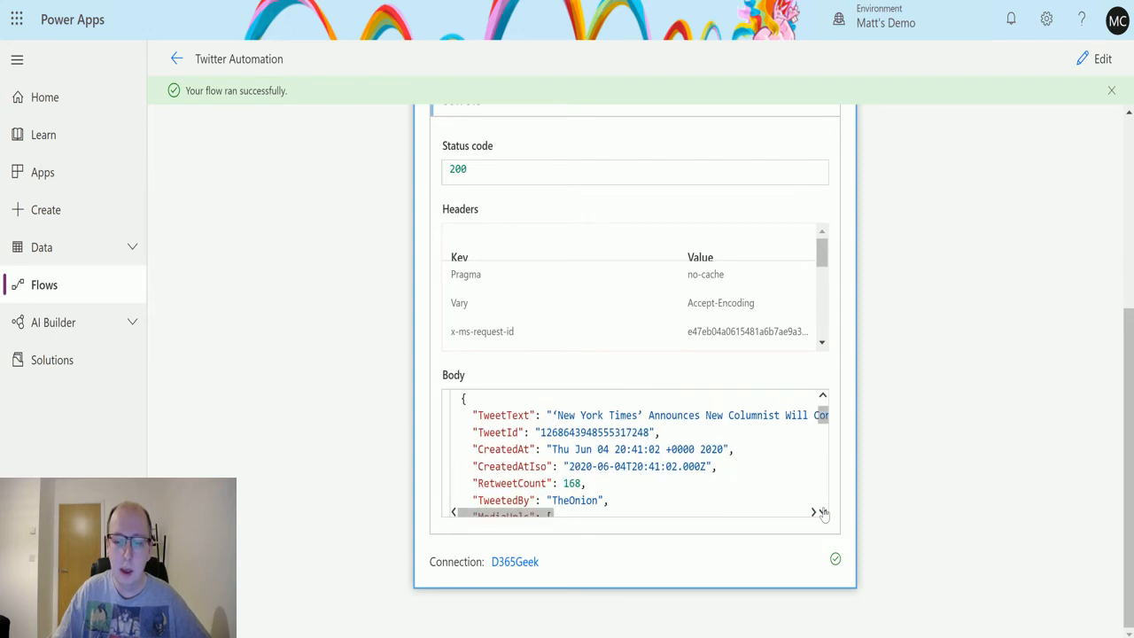
{"action": "scroll", "coordinate": [824, 516], "scroll_direction": "down", "scroll_amount": 1}
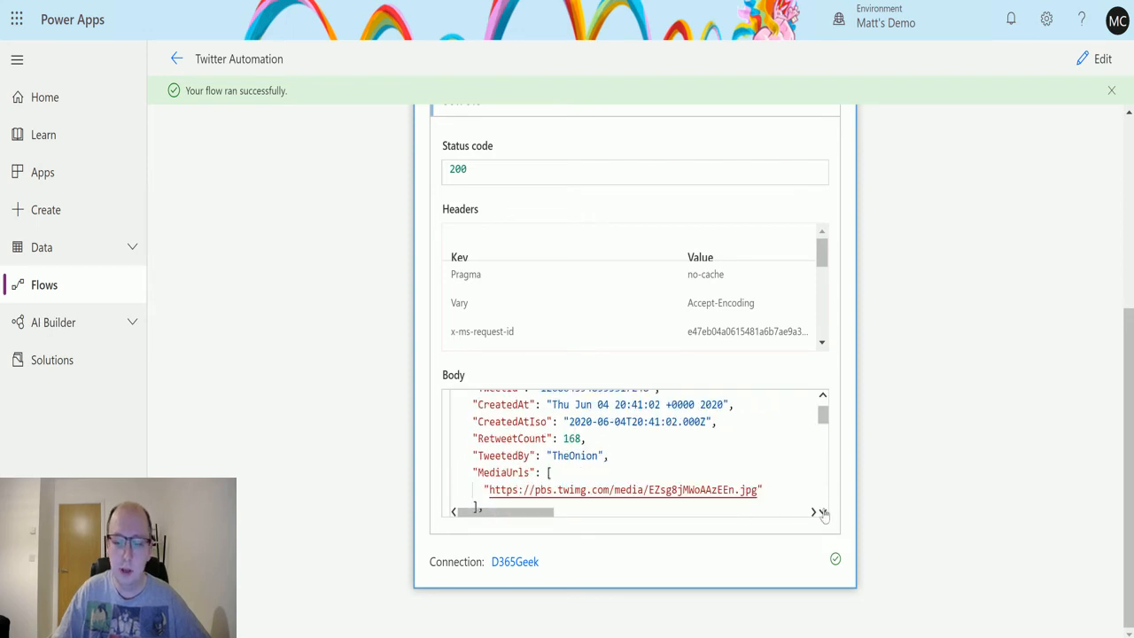
{"action": "scroll", "coordinate": [824, 516], "scroll_direction": "down", "scroll_amount": 8}
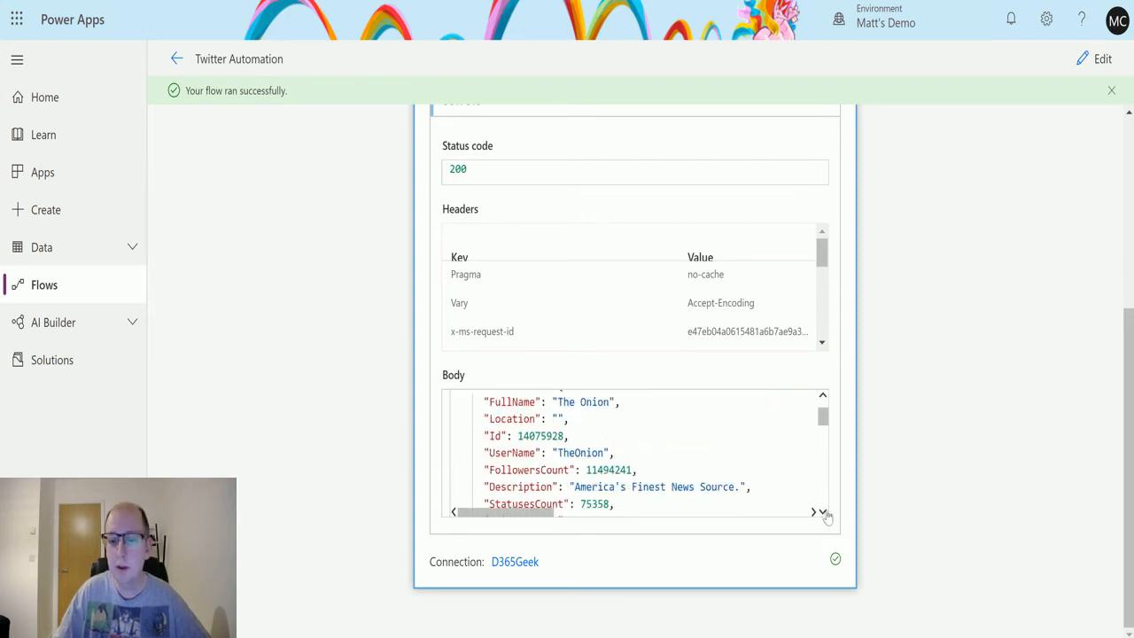
{"action": "scroll", "coordinate": [824, 516], "scroll_direction": "down", "scroll_amount": 5}
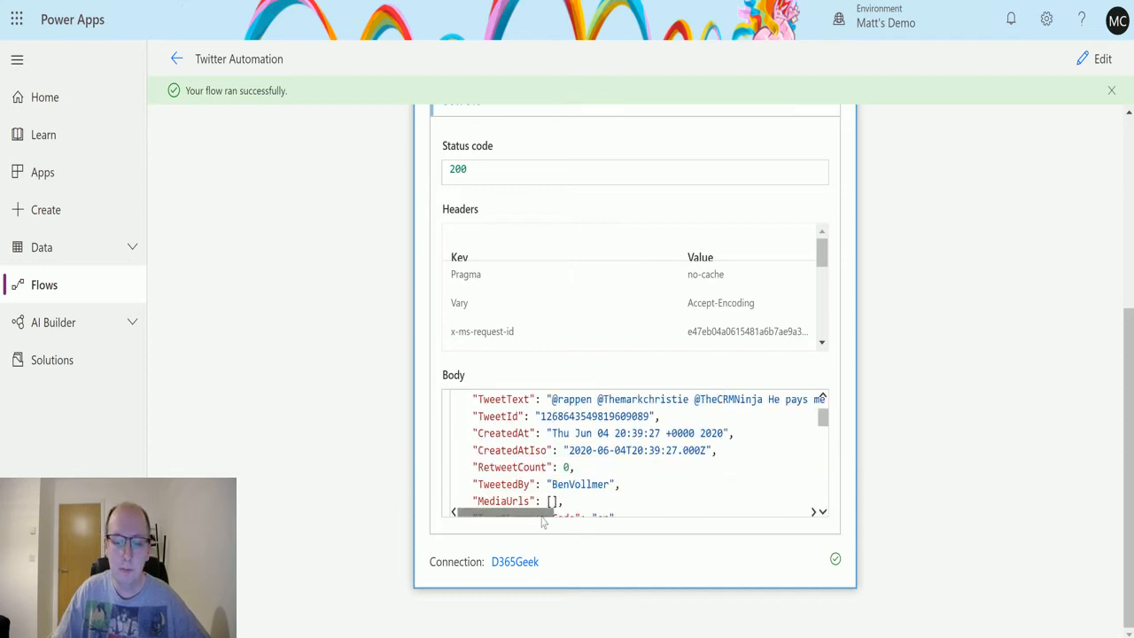
Step: Go back through the output body from its start and examine the user mentions and user details of the further tweets
{"action": "left_click_drag", "start_coordinate": [543, 521], "coordinate": [577, 486]}
{"action": "scroll", "coordinate": [615, 468], "scroll_direction": "up", "scroll_amount": 10}
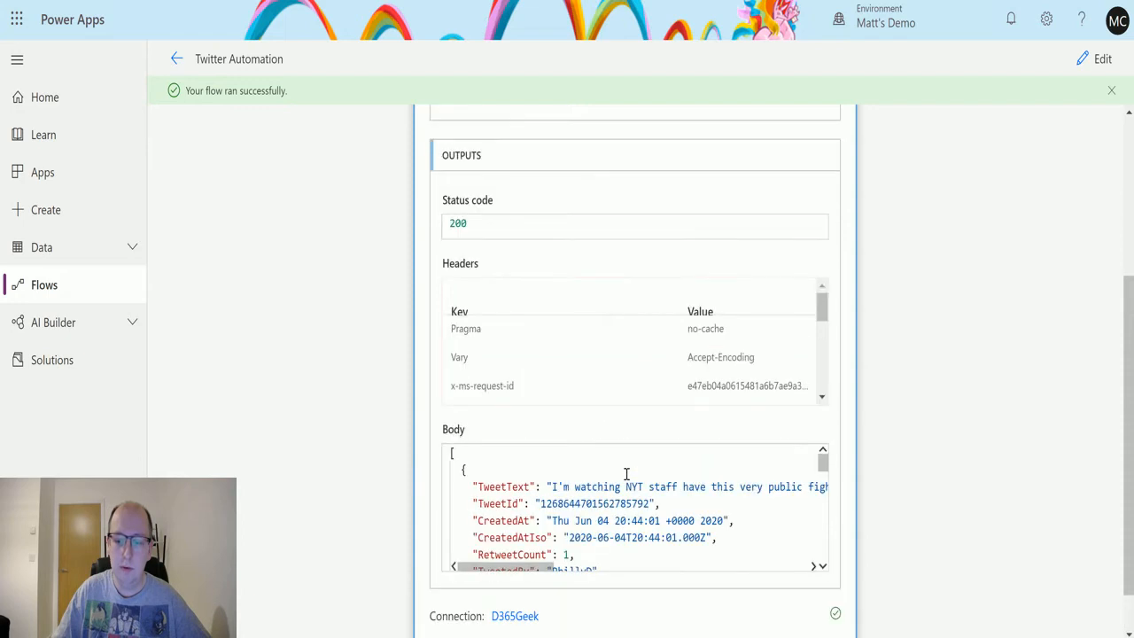
{"action": "scroll", "coordinate": [627, 474], "scroll_direction": "down", "scroll_amount": 8}
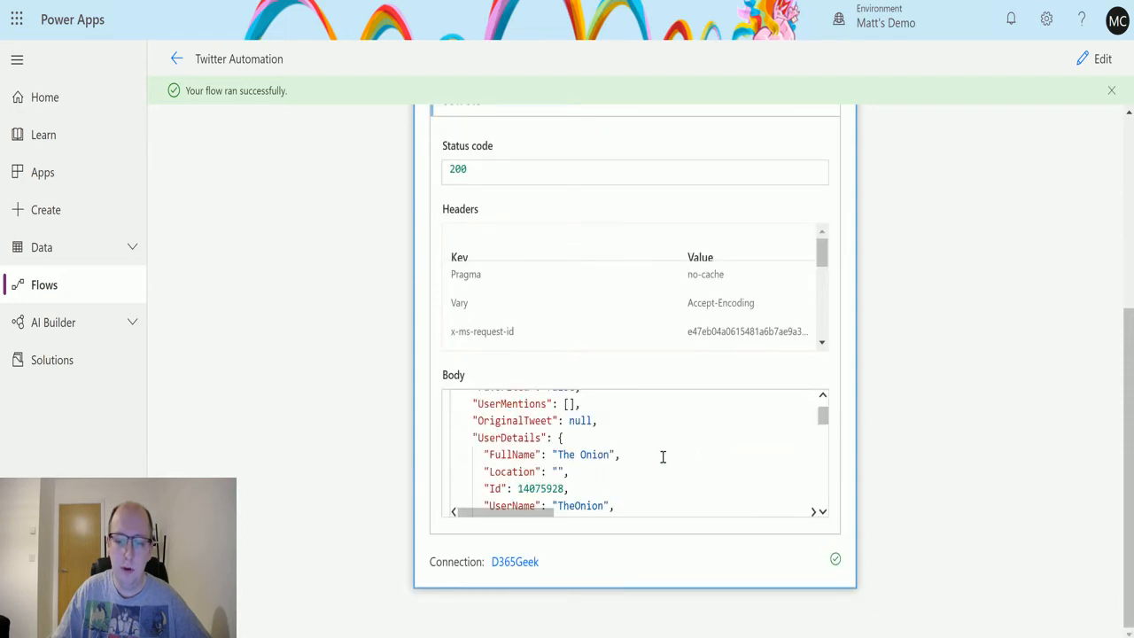
{"action": "scroll", "coordinate": [663, 457], "scroll_direction": "down", "scroll_amount": 5}
{"action": "scroll", "coordinate": [621, 434], "scroll_direction": "up", "scroll_amount": 3}
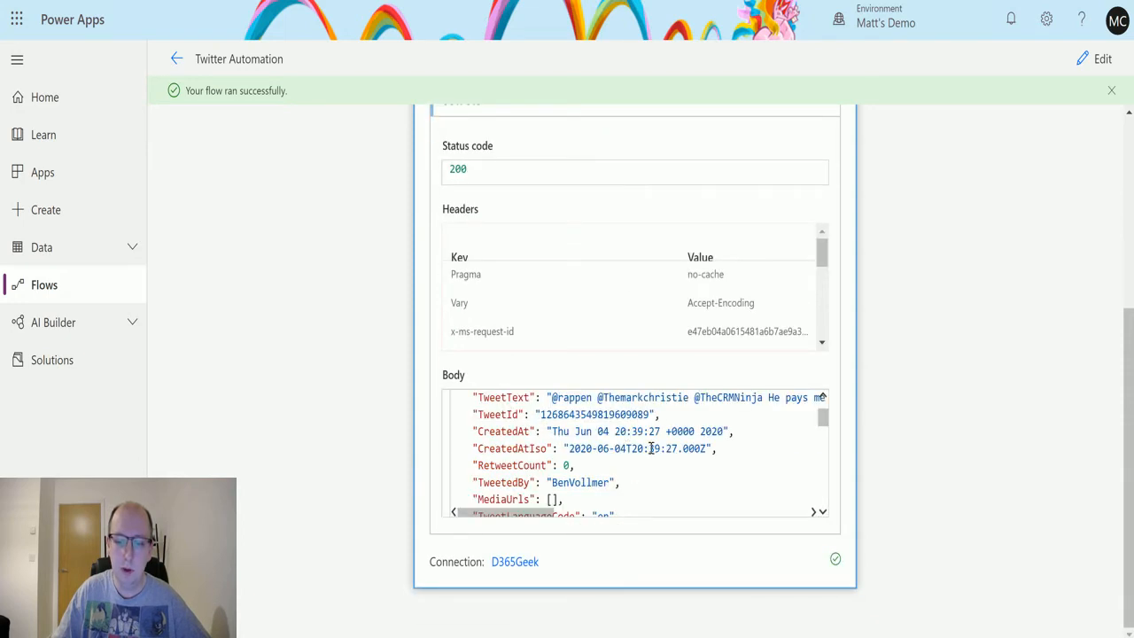
{"action": "scroll", "coordinate": [652, 449], "scroll_direction": "down", "scroll_amount": 3}
{"action": "scroll", "coordinate": [674, 481], "scroll_direction": "up", "scroll_amount": 3}
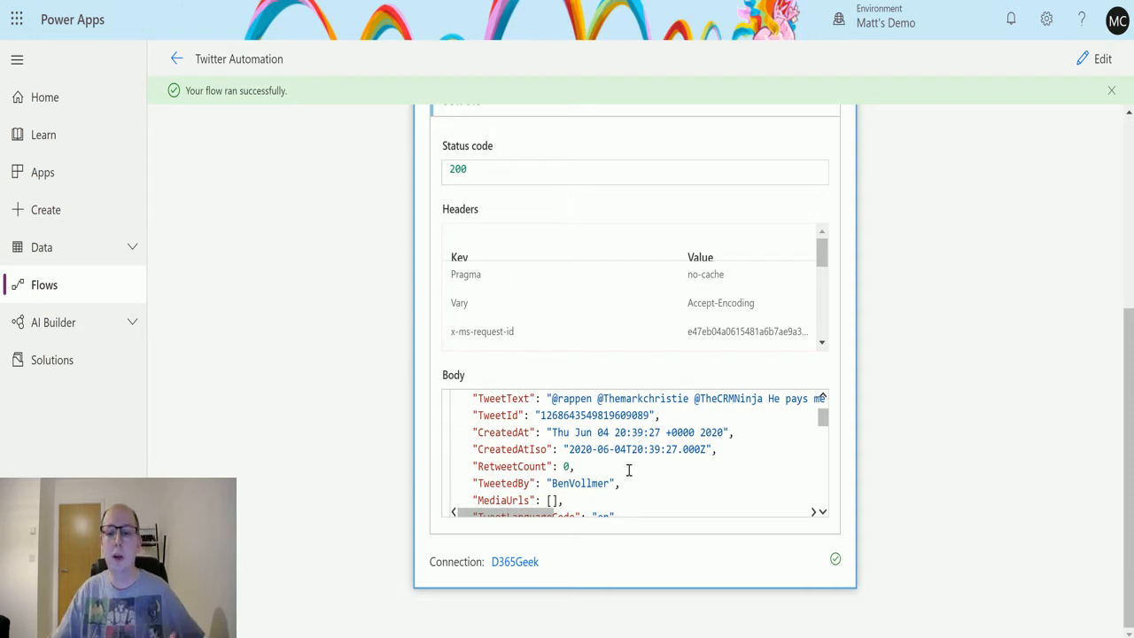
{"action": "mouse_move", "coordinate": [534, 520]}
{"action": "left_mouse_down"}
{"action": "mouse_move", "coordinate": [563, 518]}
{"action": "mouse_move", "coordinate": [535, 519]}
{"action": "left_mouse_up"}
{"action": "scroll", "coordinate": [637, 459], "scroll_direction": "down", "scroll_amount": 3}
{"action": "left_click", "coordinate": [636, 458]}
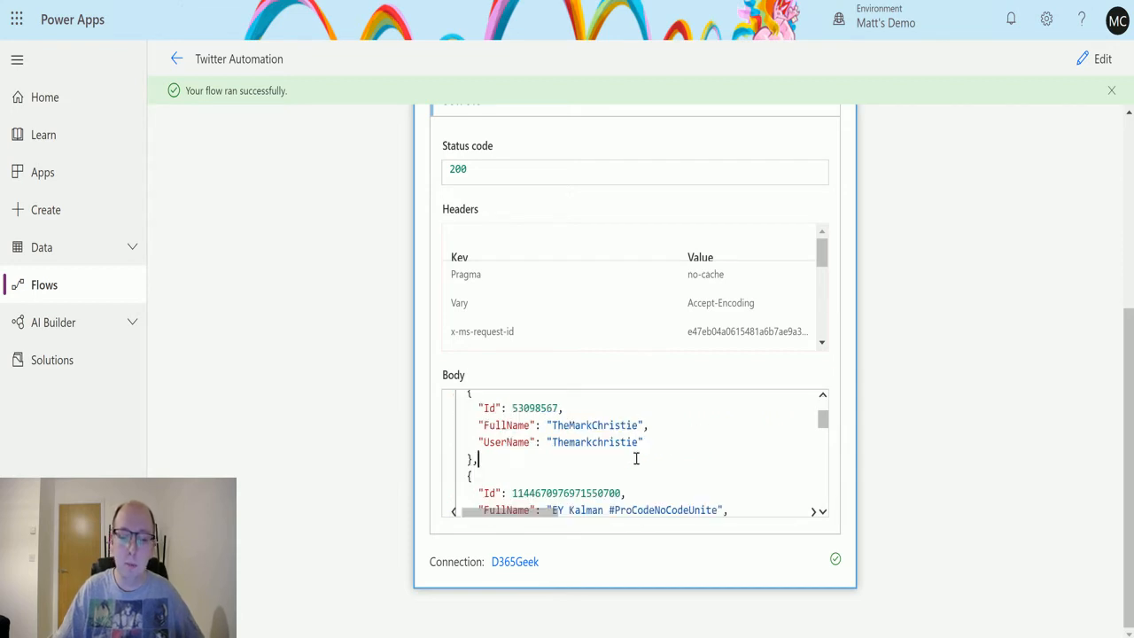
{"action": "scroll", "coordinate": [639, 461], "scroll_direction": "down", "scroll_amount": 3}
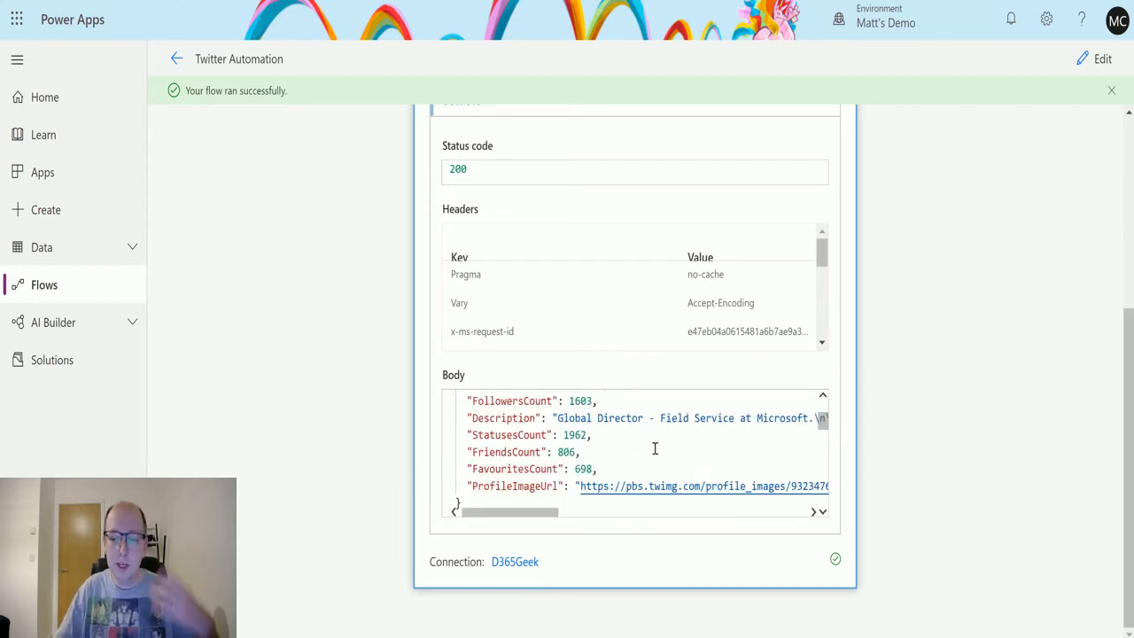
{"action": "scroll", "coordinate": [654, 456], "scroll_direction": "down", "scroll_amount": 3}
{"action": "scroll", "coordinate": [652, 460], "scroll_direction": "down", "scroll_amount": 3}
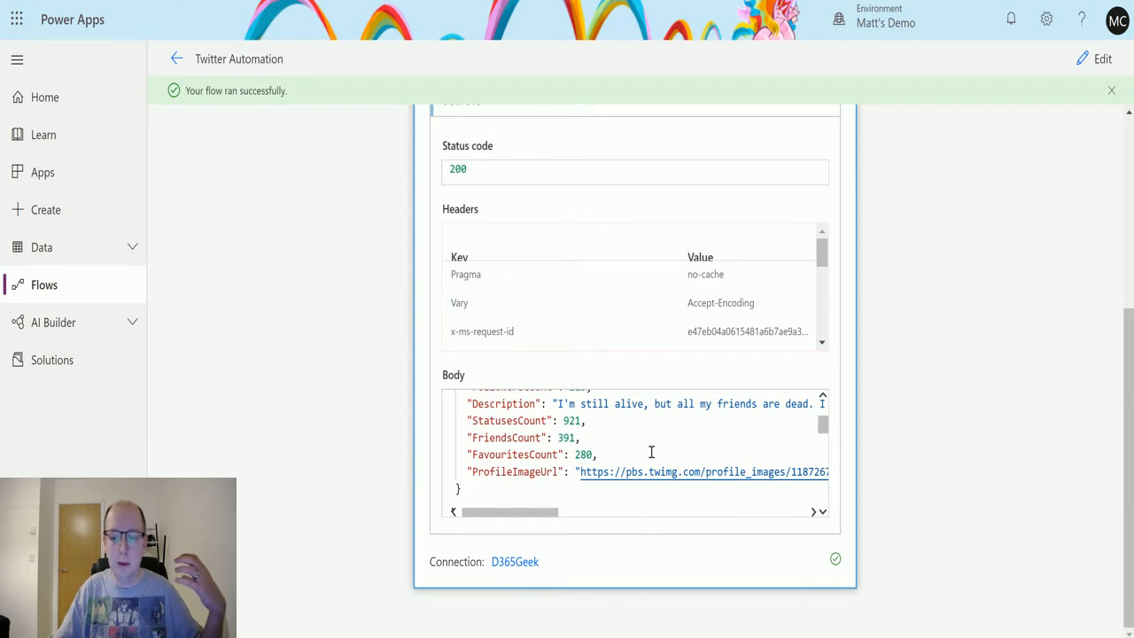
{"action": "scroll", "coordinate": [652, 454], "scroll_direction": "down", "scroll_amount": 5}
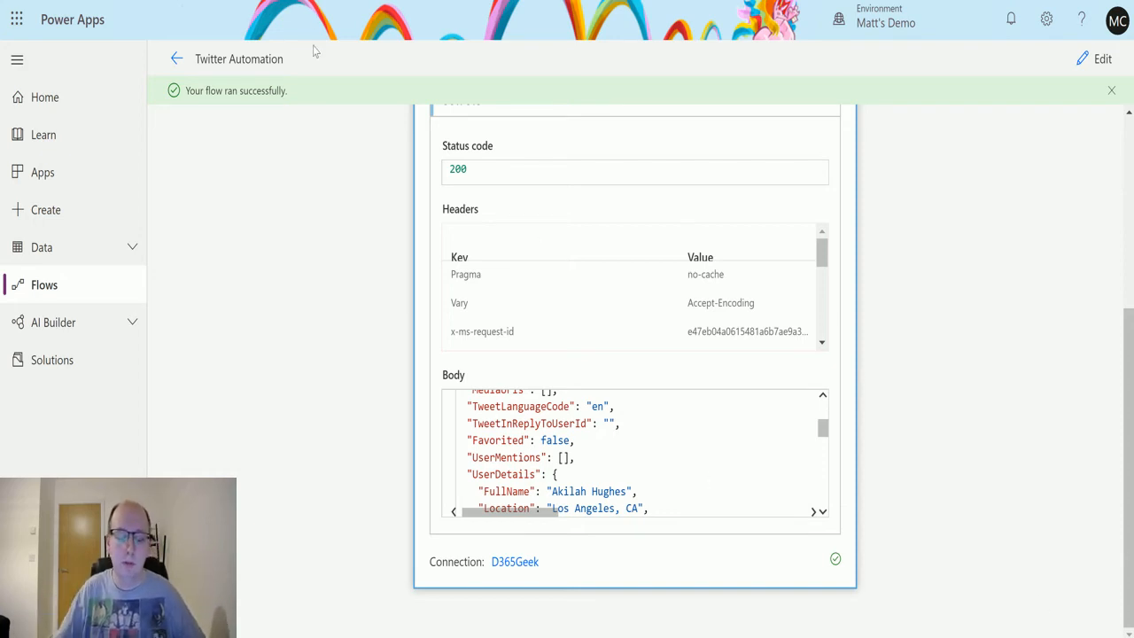
Step: Switch to the Twitter home page and compare the Latest Tweets timeline with the tweets returned by the flow
{"action": "left_click", "coordinate": [314, 9]}
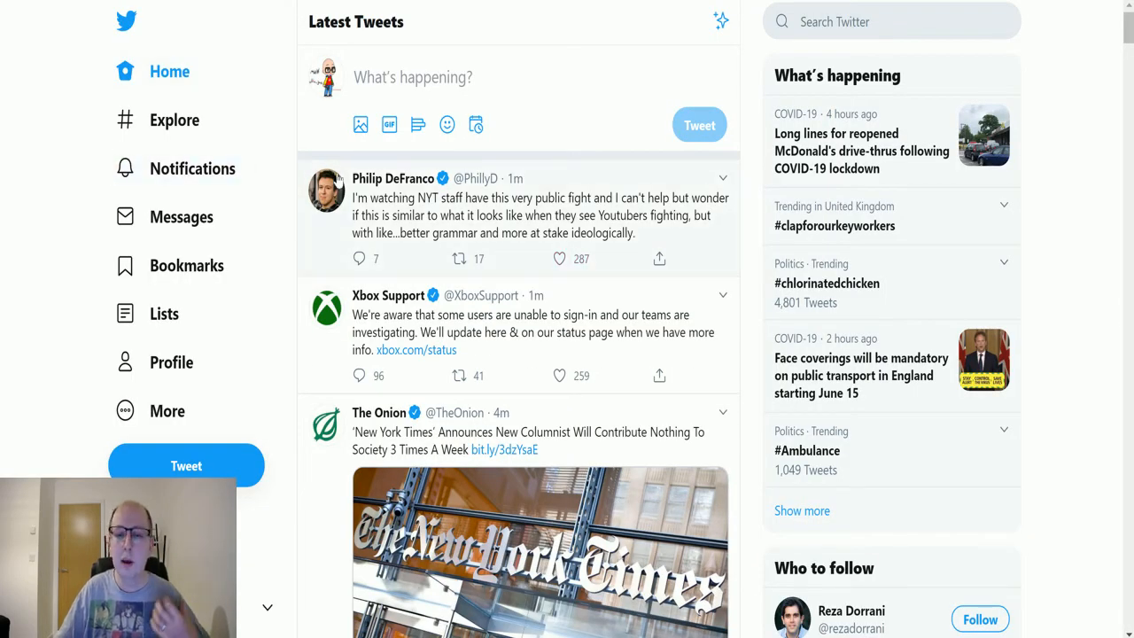
{"action": "scroll", "coordinate": [366, 312], "scroll_direction": "down", "scroll_amount": 1}
{"action": "scroll", "coordinate": [366, 312], "scroll_direction": "down", "scroll_amount": 1}
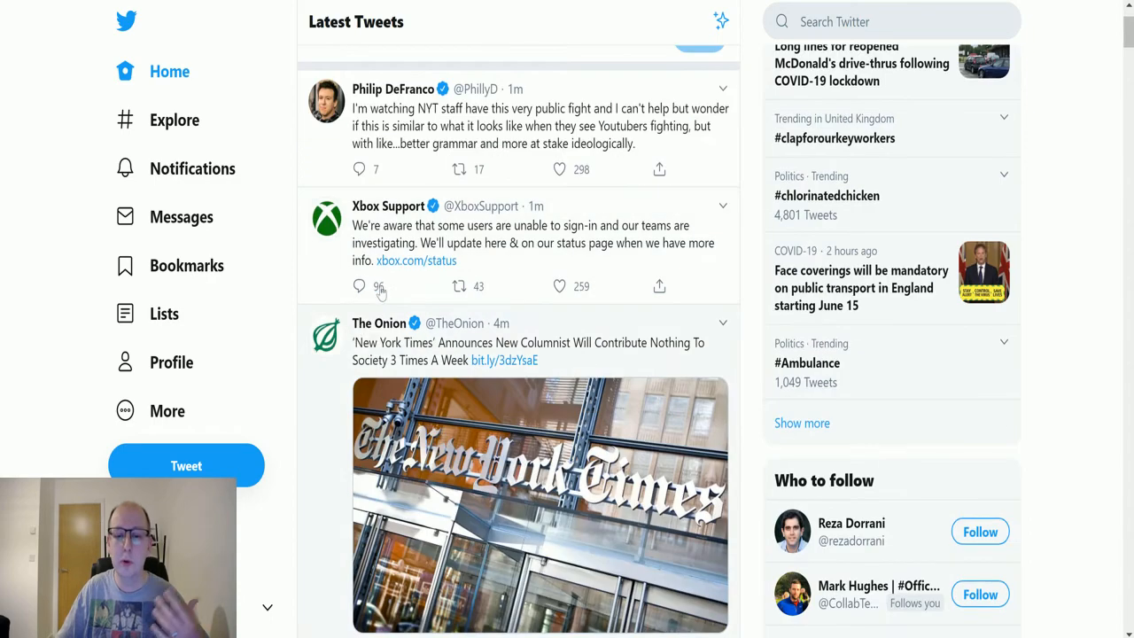
{"action": "scroll", "coordinate": [387, 306], "scroll_direction": "down", "scroll_amount": 3}
{"action": "scroll", "coordinate": [431, 221], "scroll_direction": "down", "scroll_amount": 3}
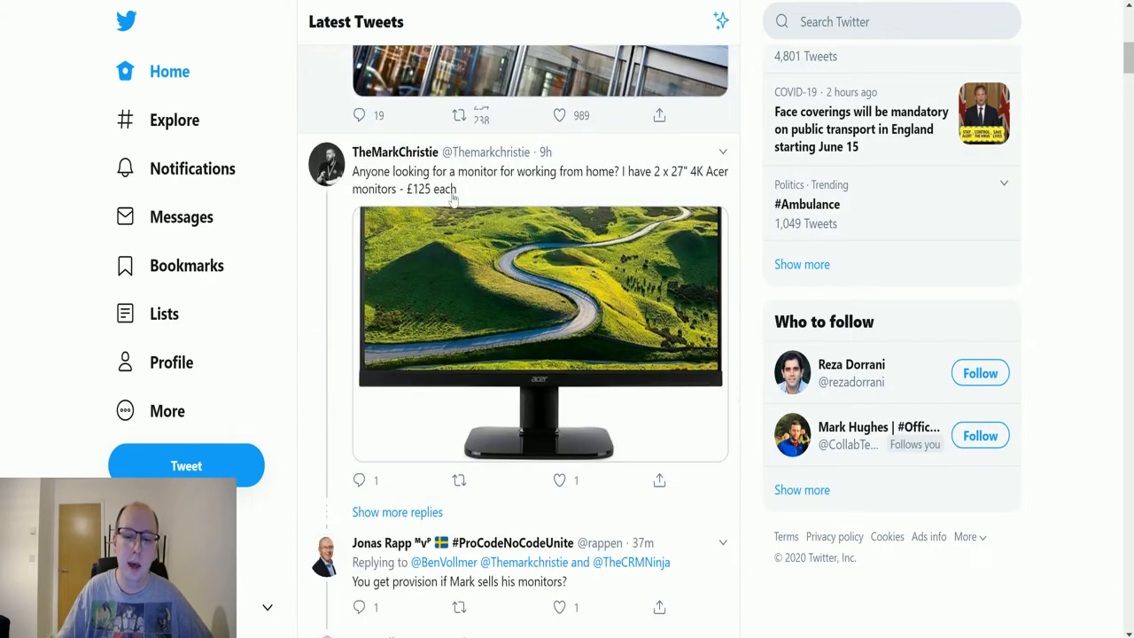
{"action": "scroll", "coordinate": [242, 246], "scroll_direction": "down", "scroll_amount": 2}
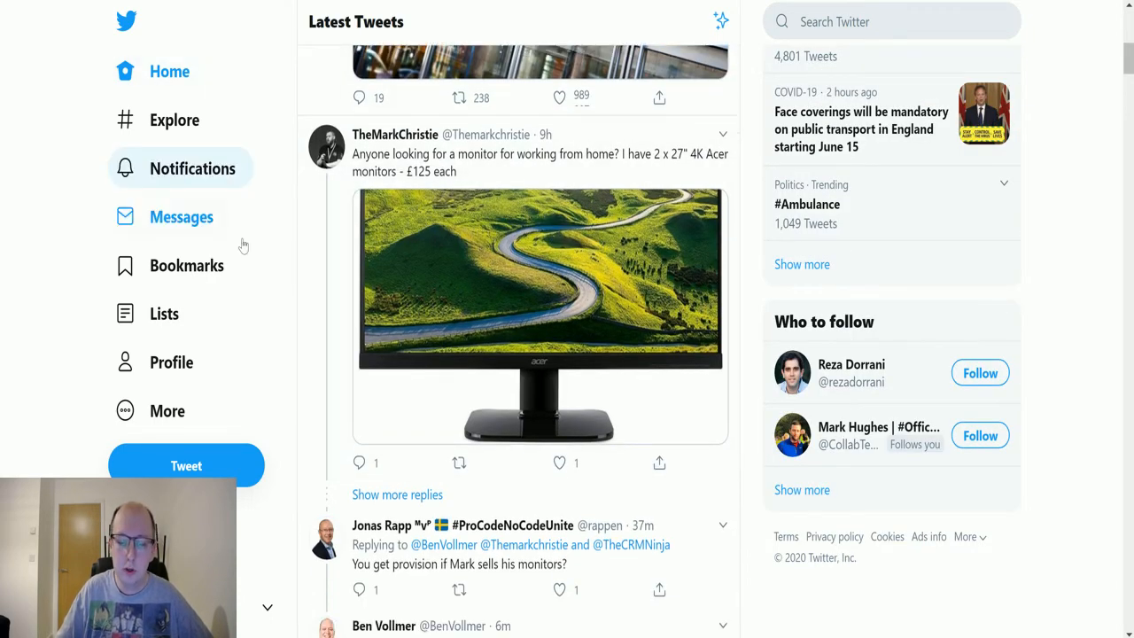
{"action": "scroll", "coordinate": [436, 259], "scroll_direction": "up", "scroll_amount": 3}
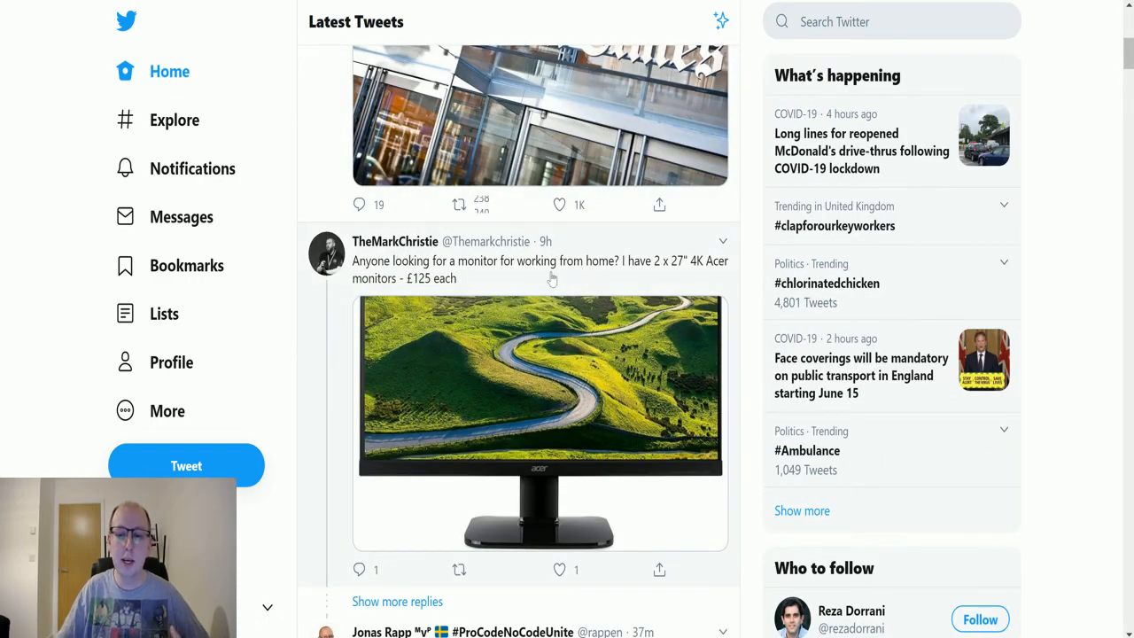
{"action": "scroll", "coordinate": [576, 270], "scroll_direction": "down", "scroll_amount": 4}
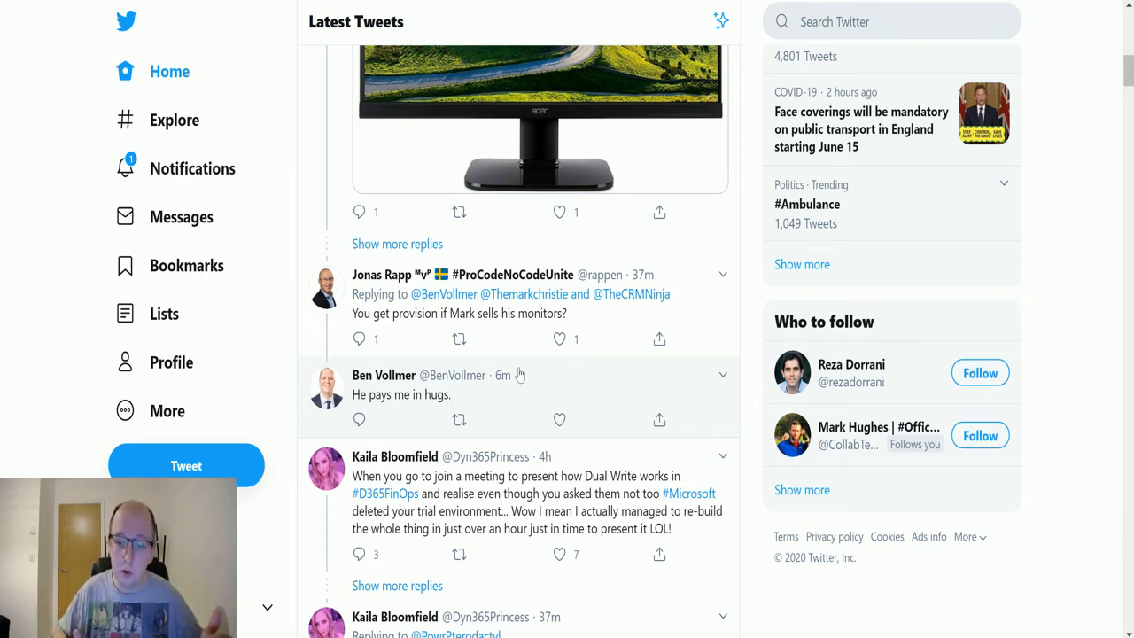
{"action": "scroll", "coordinate": [417, 246], "scroll_direction": "down", "scroll_amount": 1}
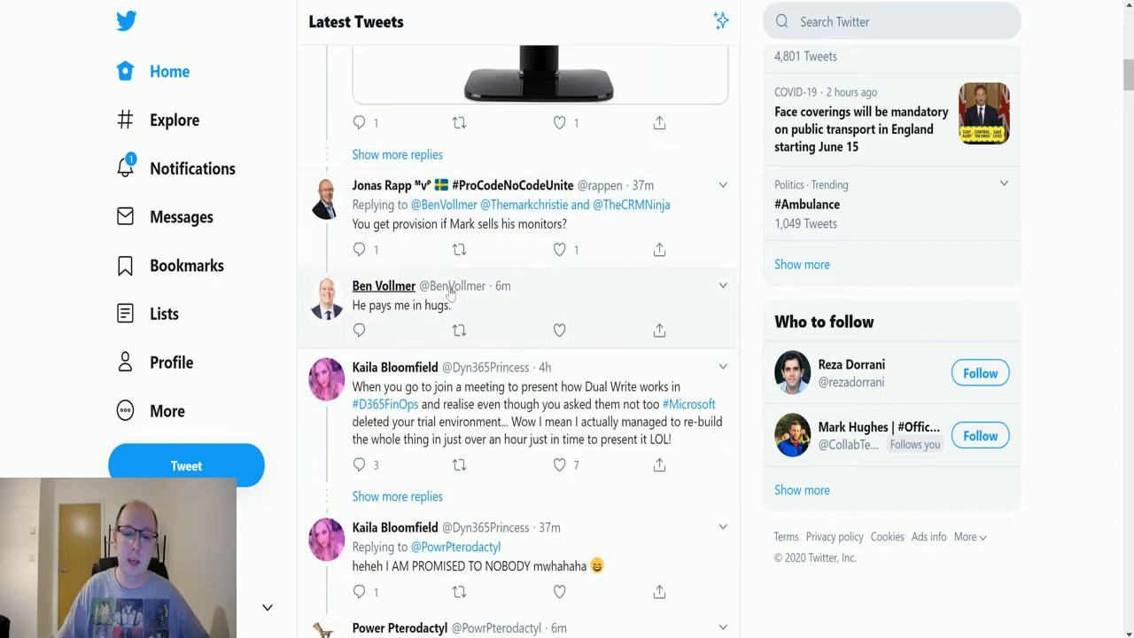
{"action": "scroll", "coordinate": [454, 290], "scroll_direction": "down", "scroll_amount": 1}
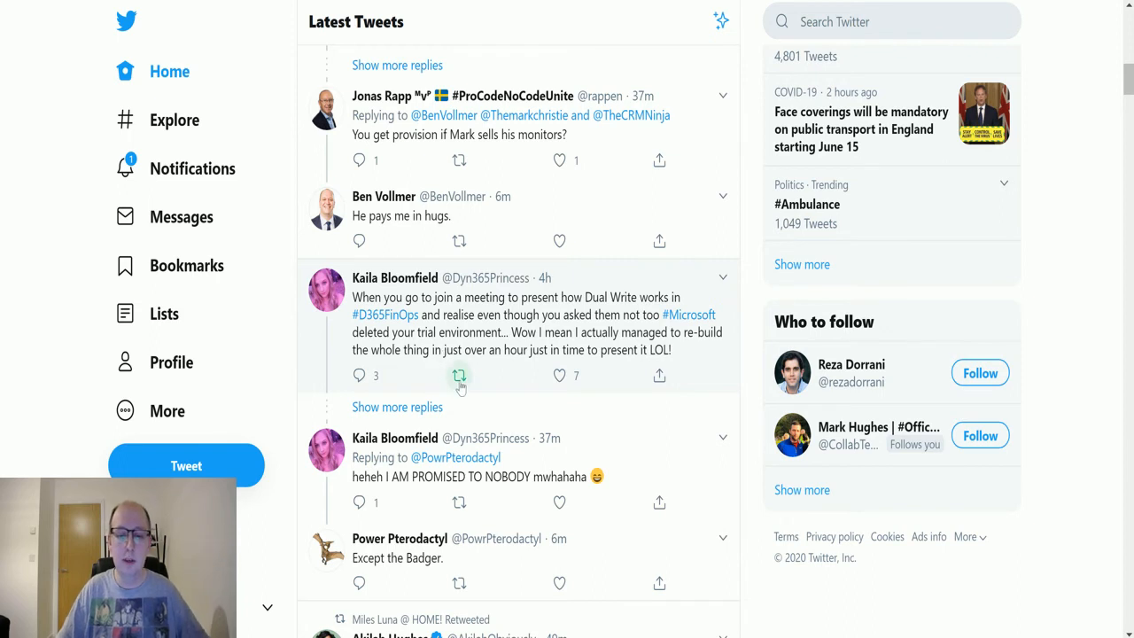
{"action": "scroll", "coordinate": [504, 352], "scroll_direction": "down", "scroll_amount": 1}
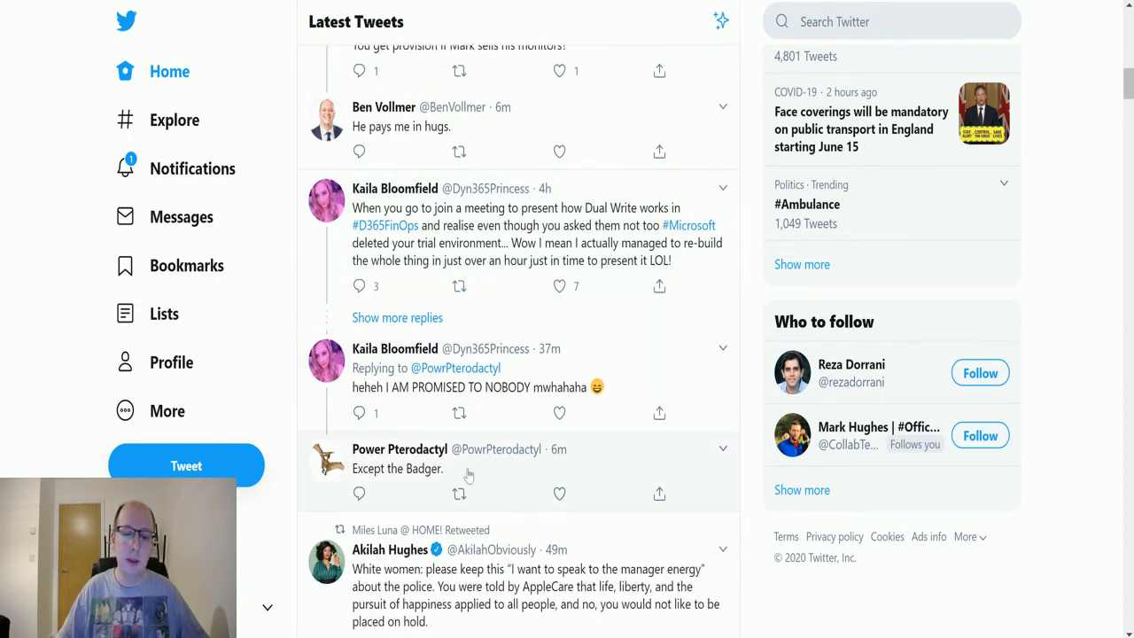